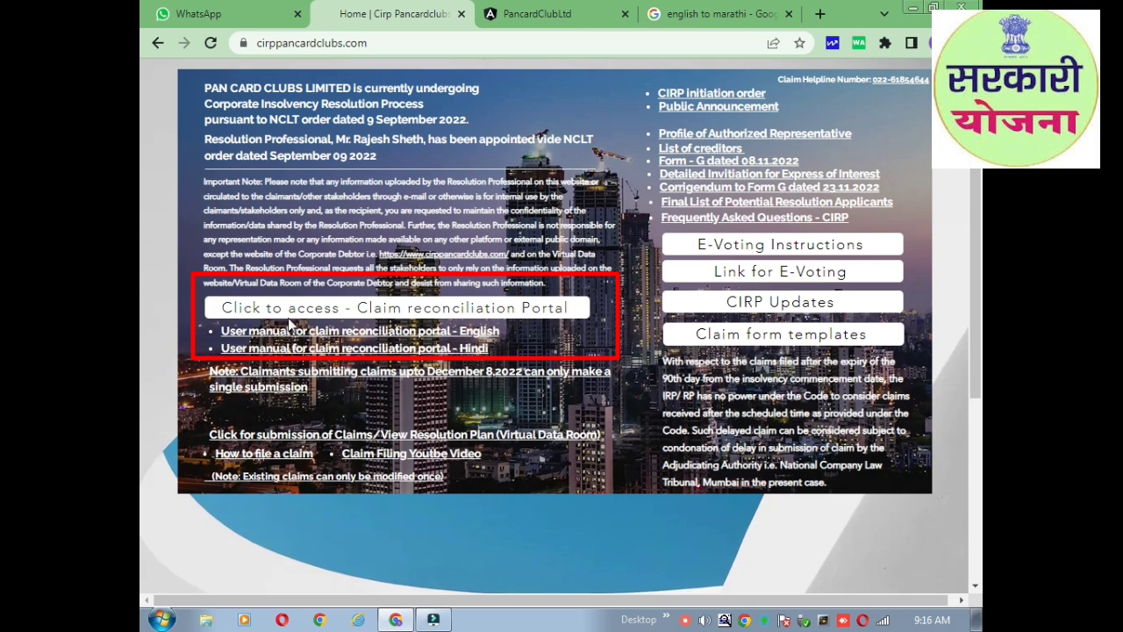
Open the Claim Reconciliation Portal login page from the CIRP Pancard Clubs home page.
click(432, 312)
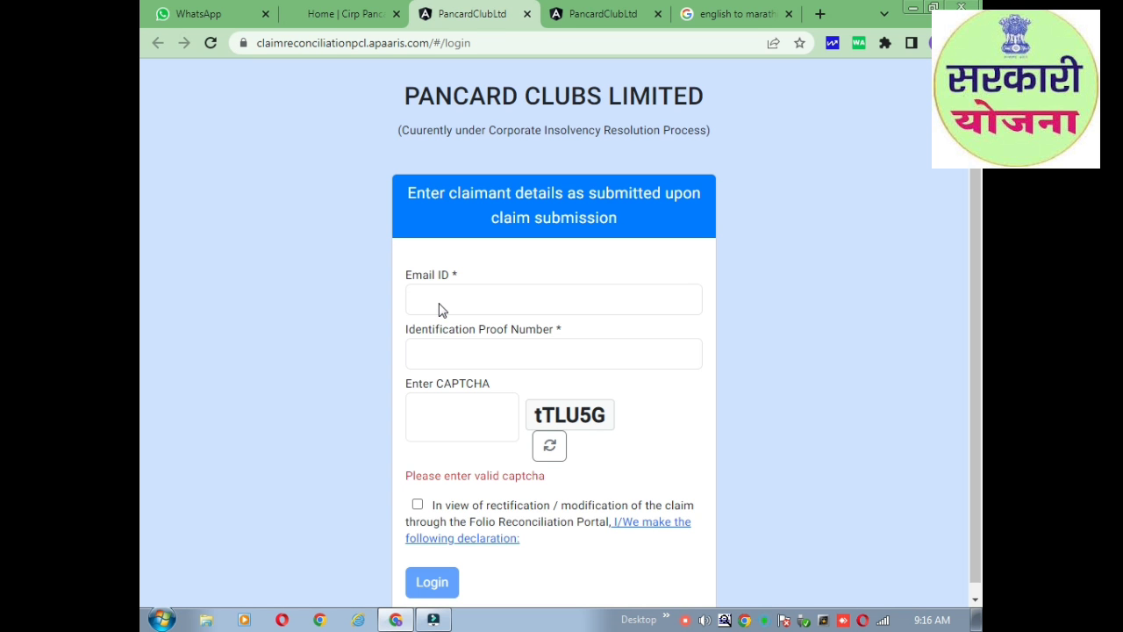
Go through the e-mail, ID proof and CAPTCHA fields and tick the rectification declaration.
click(441, 302)
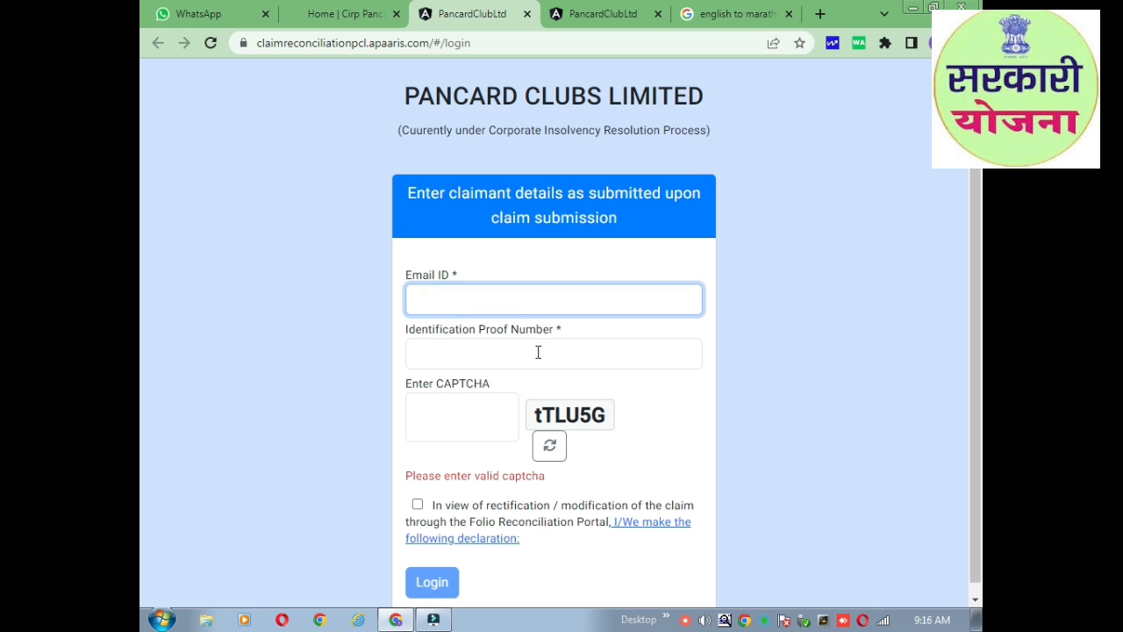
click(537, 353)
click(506, 301)
click(501, 450)
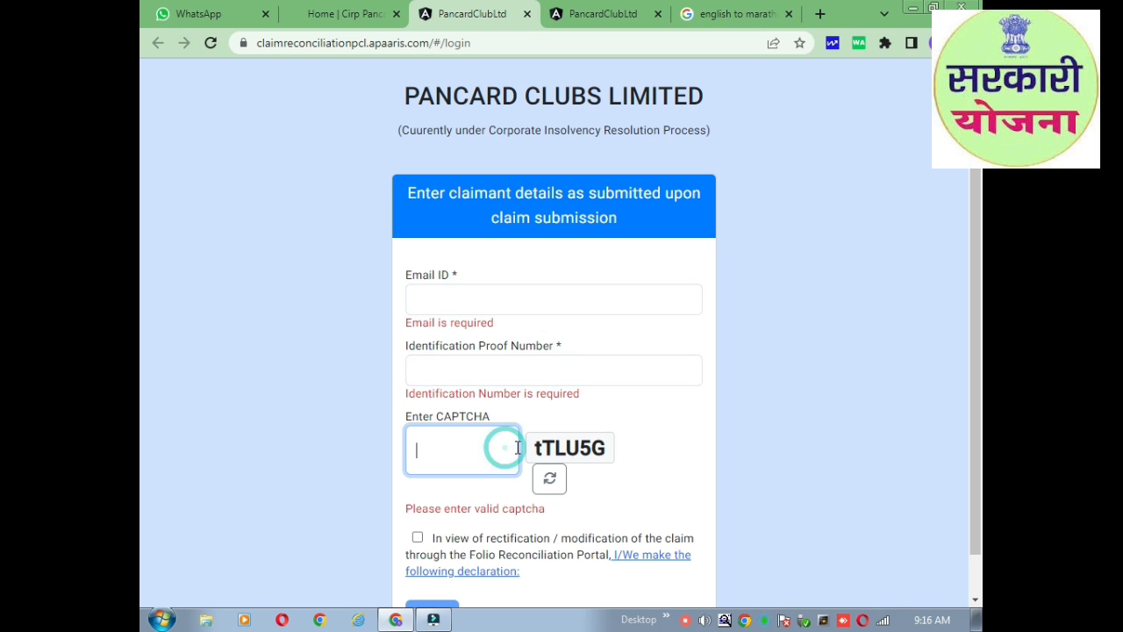
scroll(474, 465, down, 1)
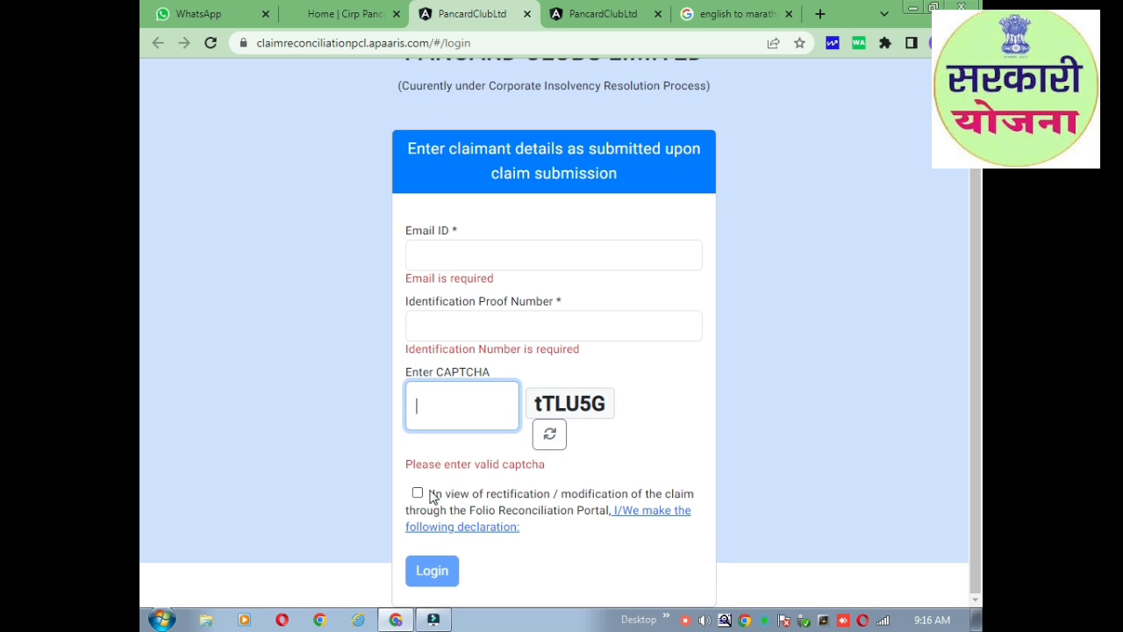
click(430, 495)
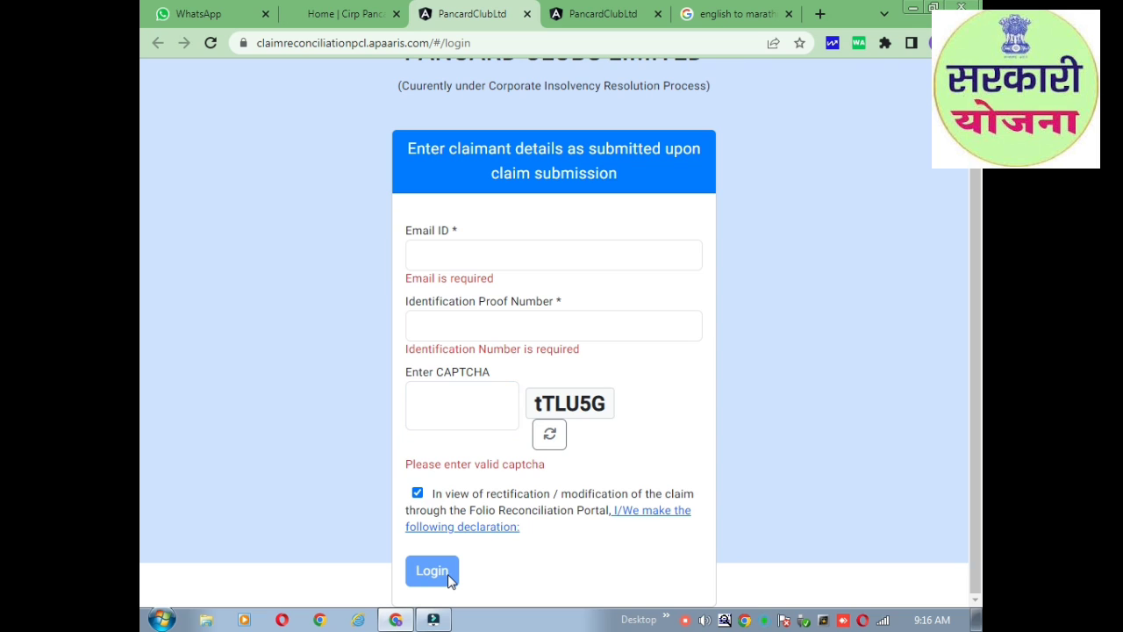
Revisit the e-mail and ID fields, then switch to the logged-in claimant details tab.
click(445, 260)
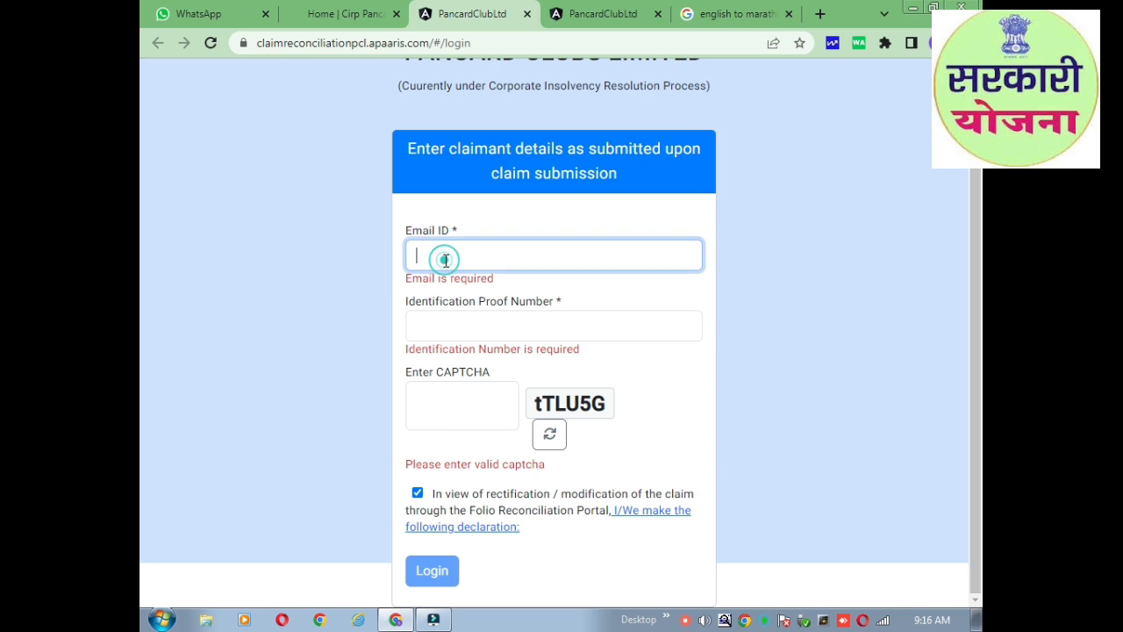
click(463, 327)
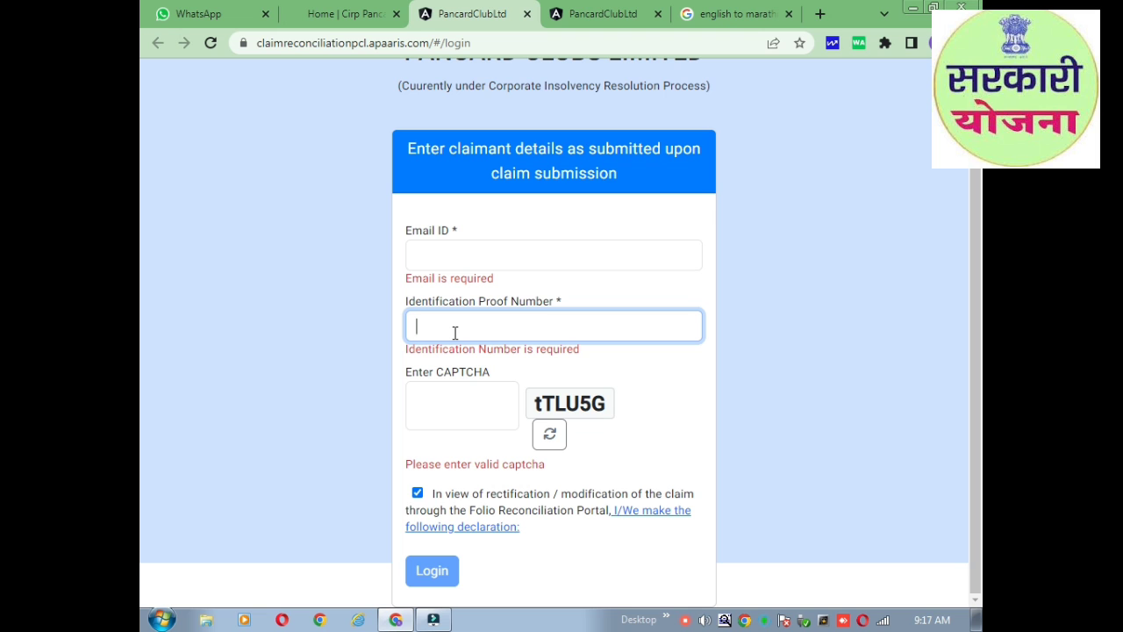
key(ctrl+Tab)
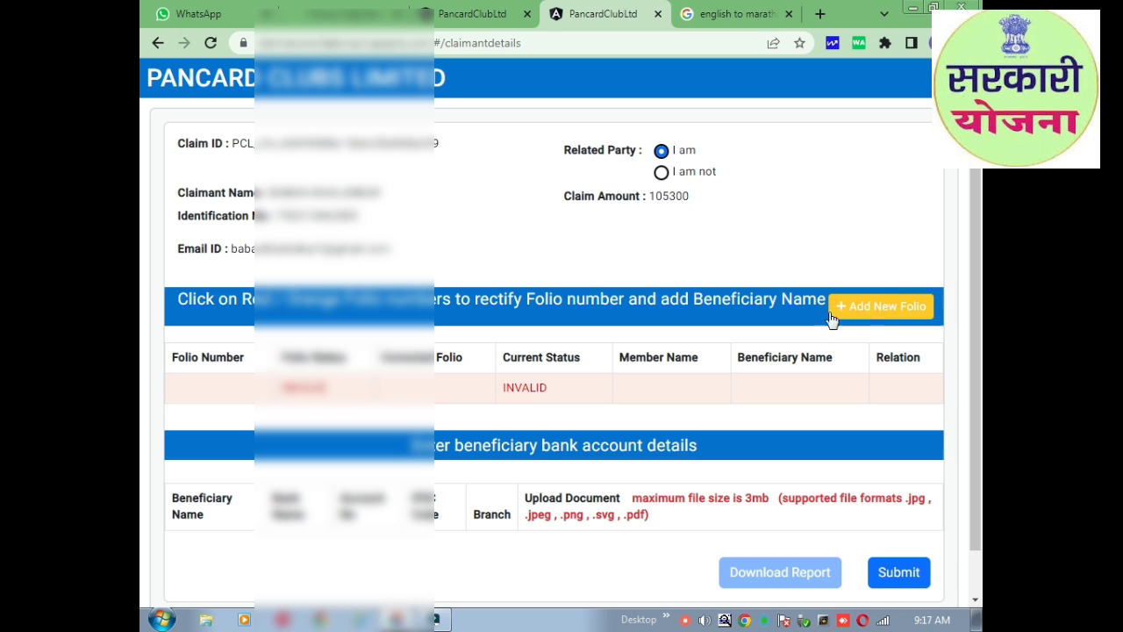
scroll(324, 377, down, 1)
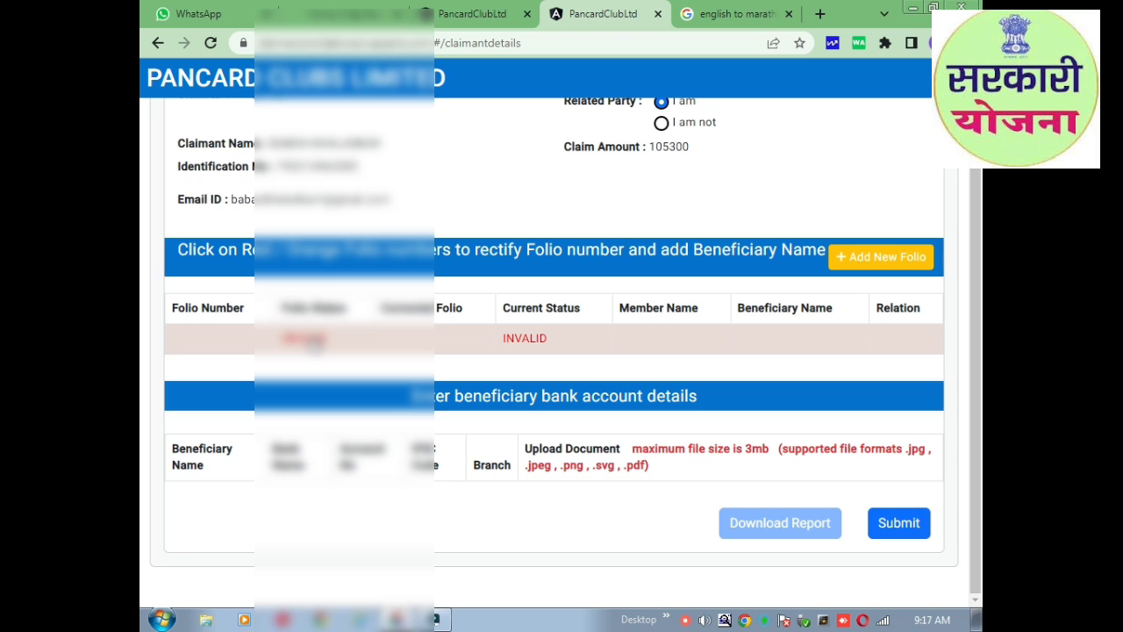
click(312, 340)
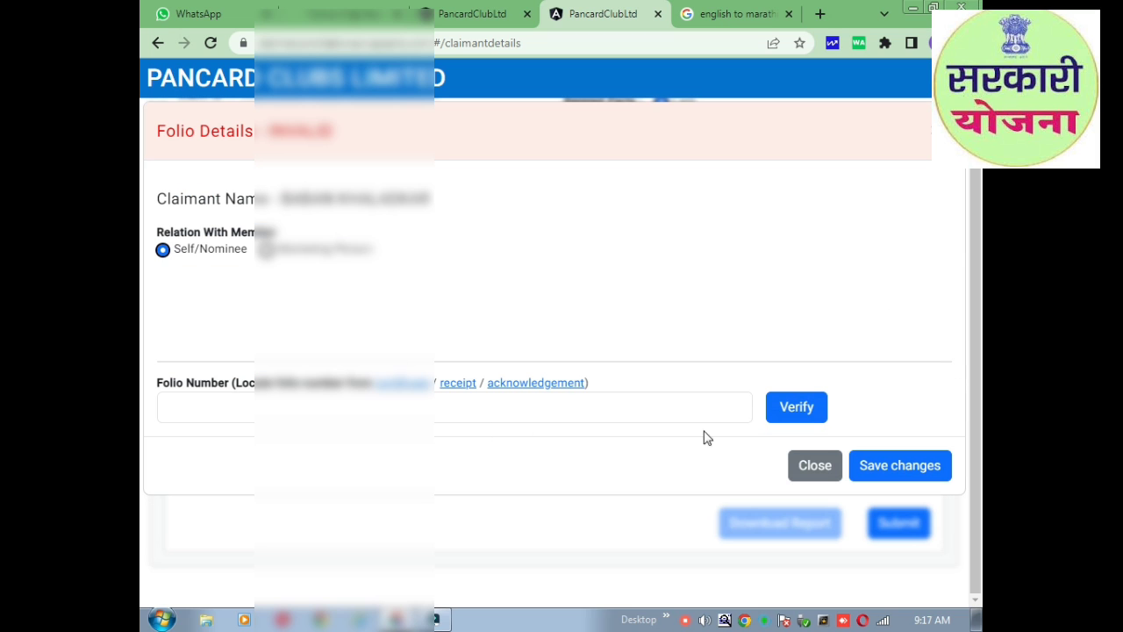
click(651, 412)
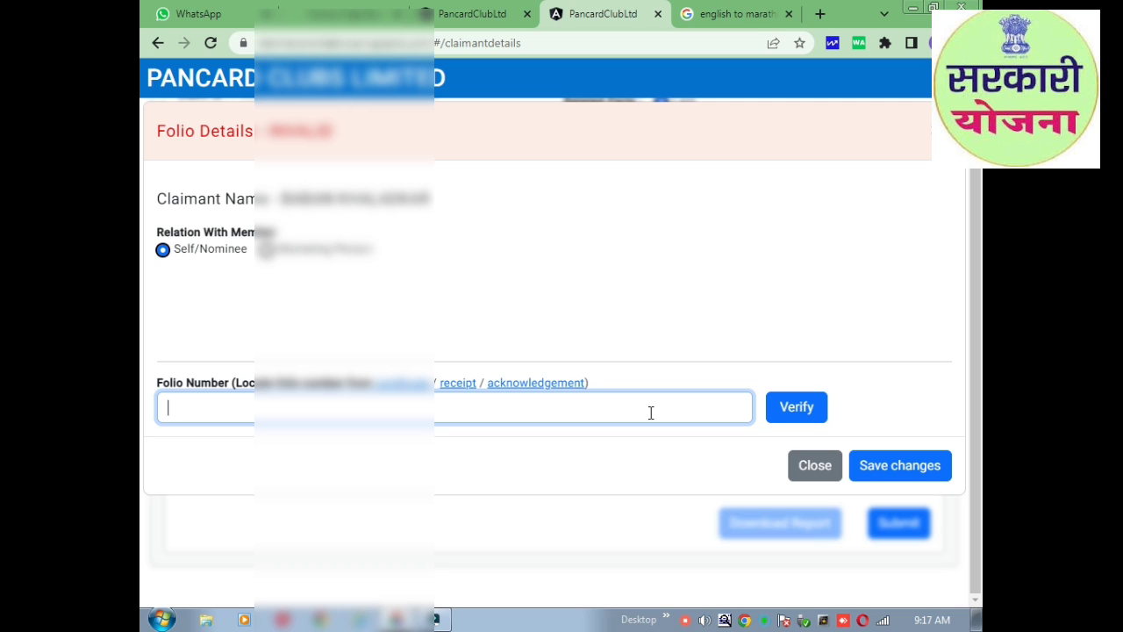
click(796, 408)
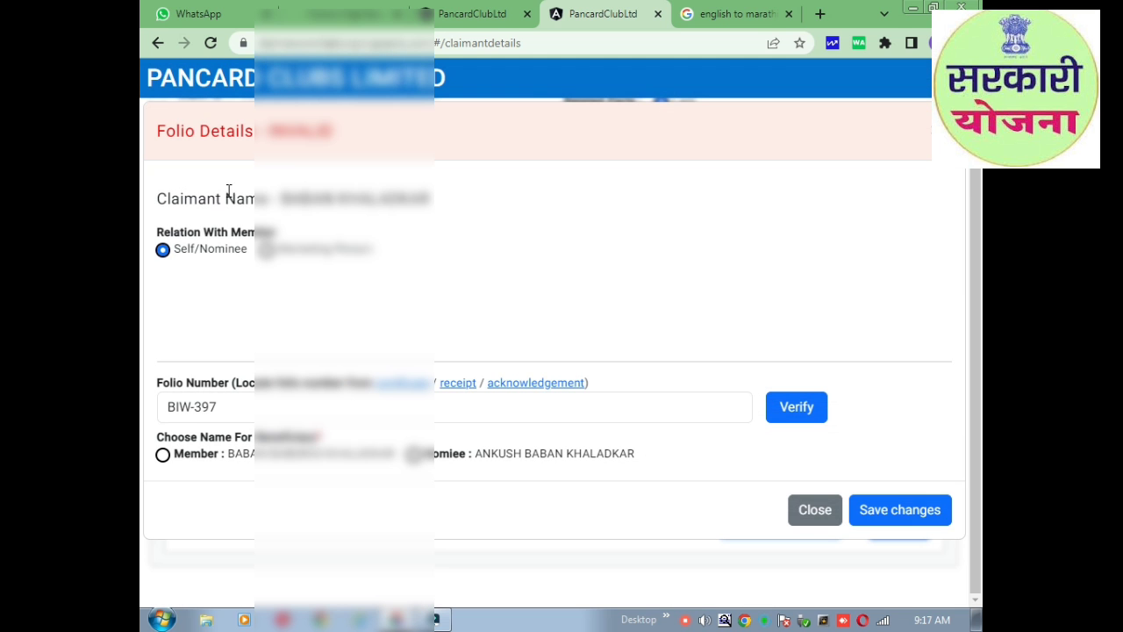
Choose the member's name for the beneficiary with mismatch reason 'Short/Full Name'.
drag(235, 199, 459, 206)
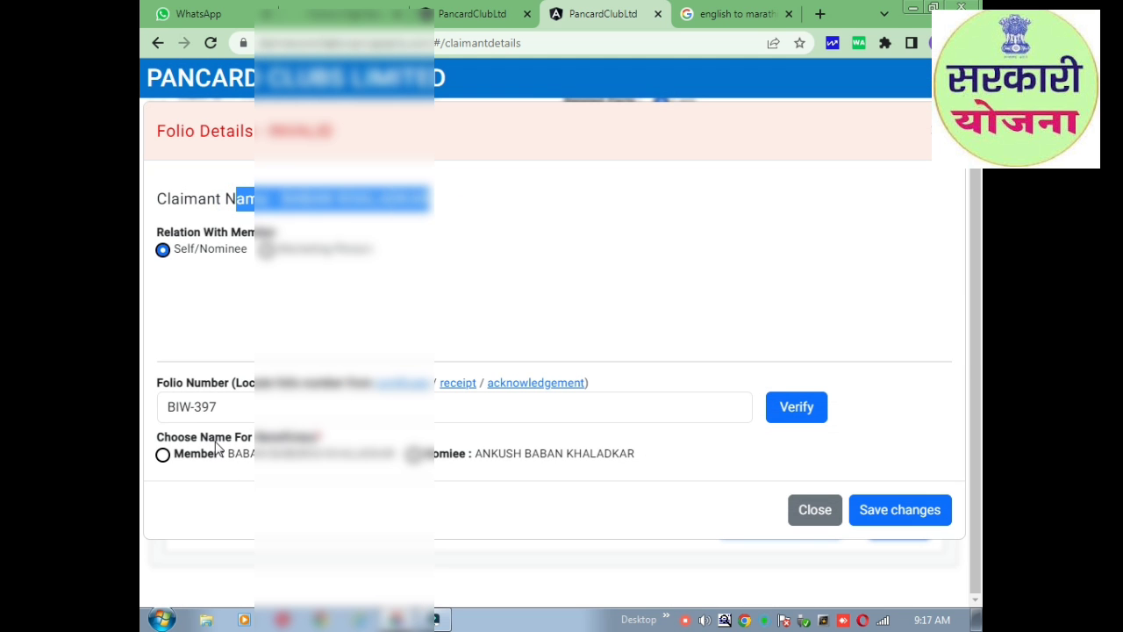
click(162, 454)
click(264, 514)
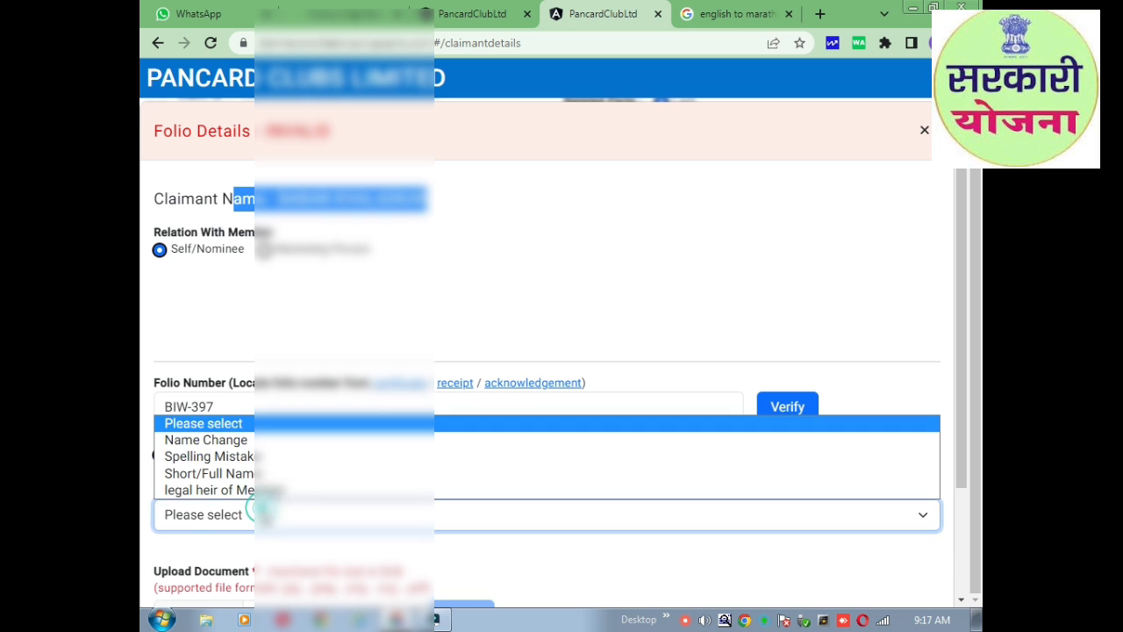
click(399, 477)
scroll(399, 474, down, 1)
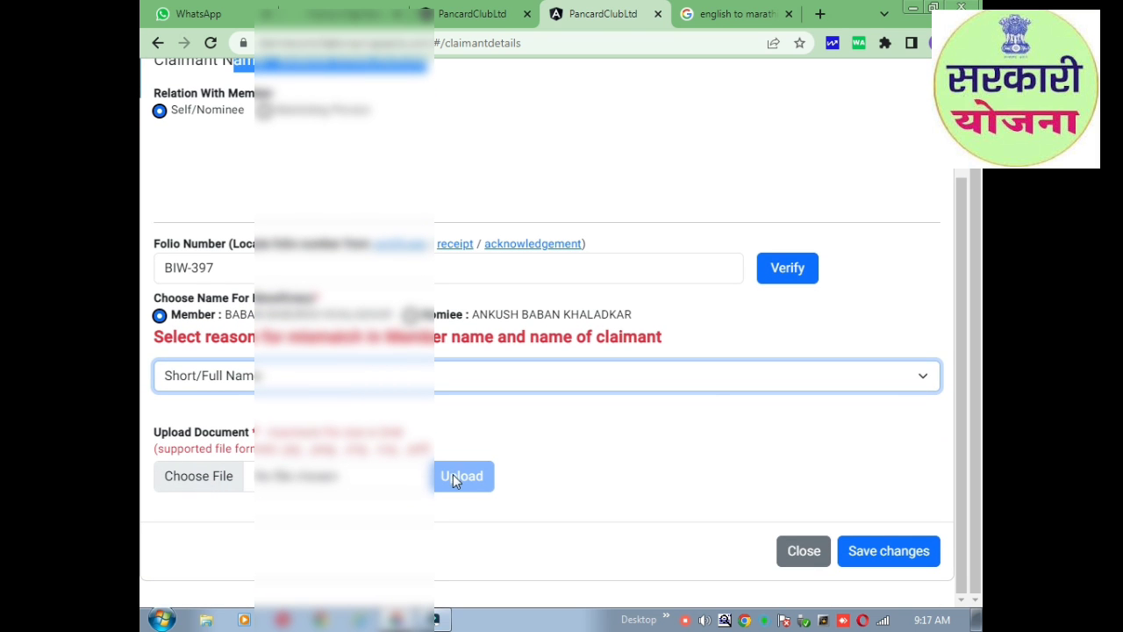
Check the supporting document file on the desktop before attaching it to the folio.
key(alt+Tab)
key(alt+Tab)
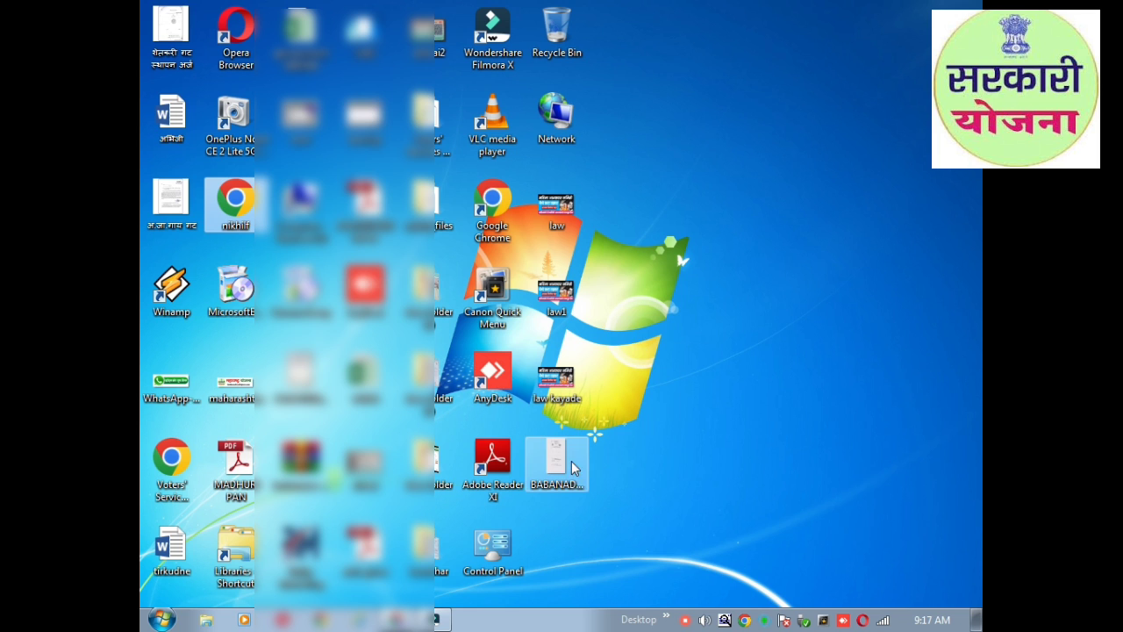
key(alt+Tab)
key(alt+Tab)
key(alt+Tab)
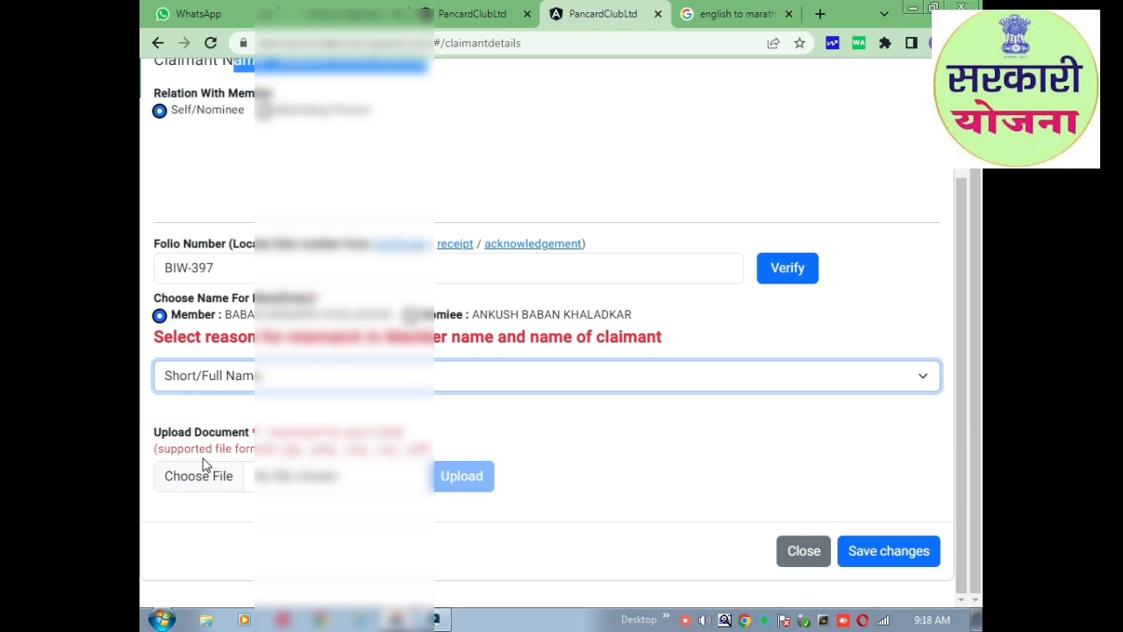
click(202, 474)
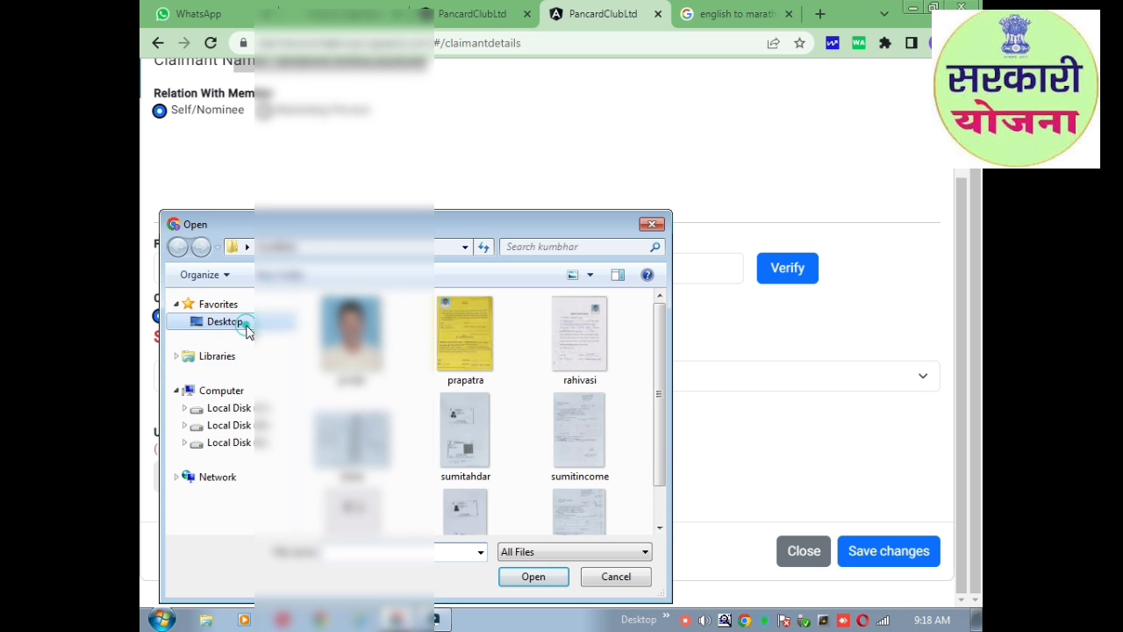
Upload the supporting document from the Desktop and save the folio changes.
click(237, 322)
scroll(407, 421, down, 2)
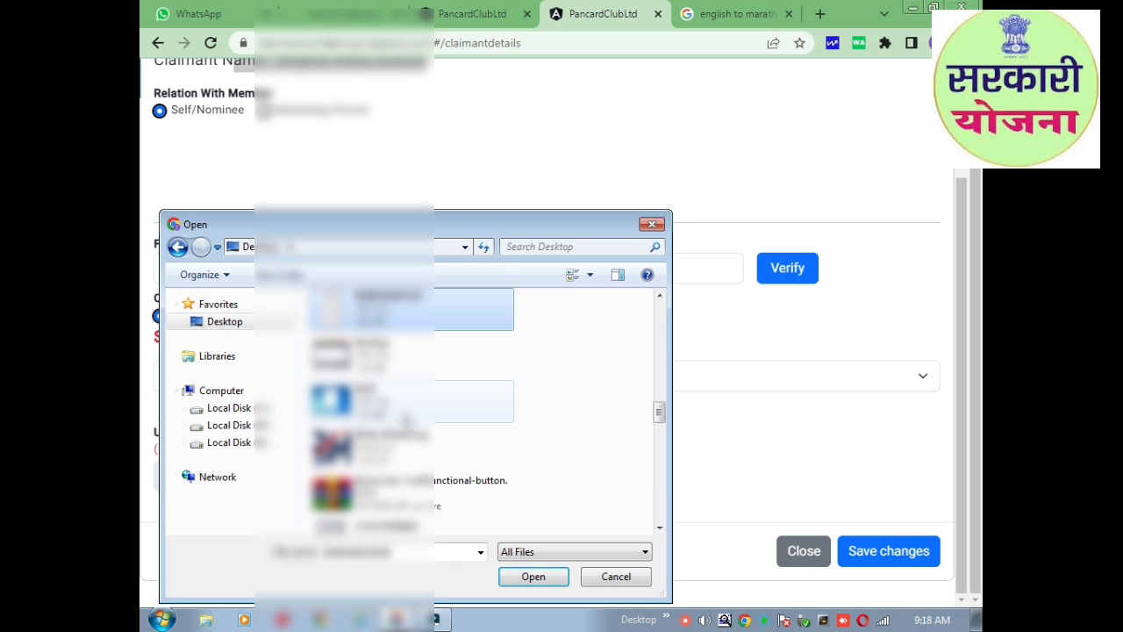
click(530, 576)
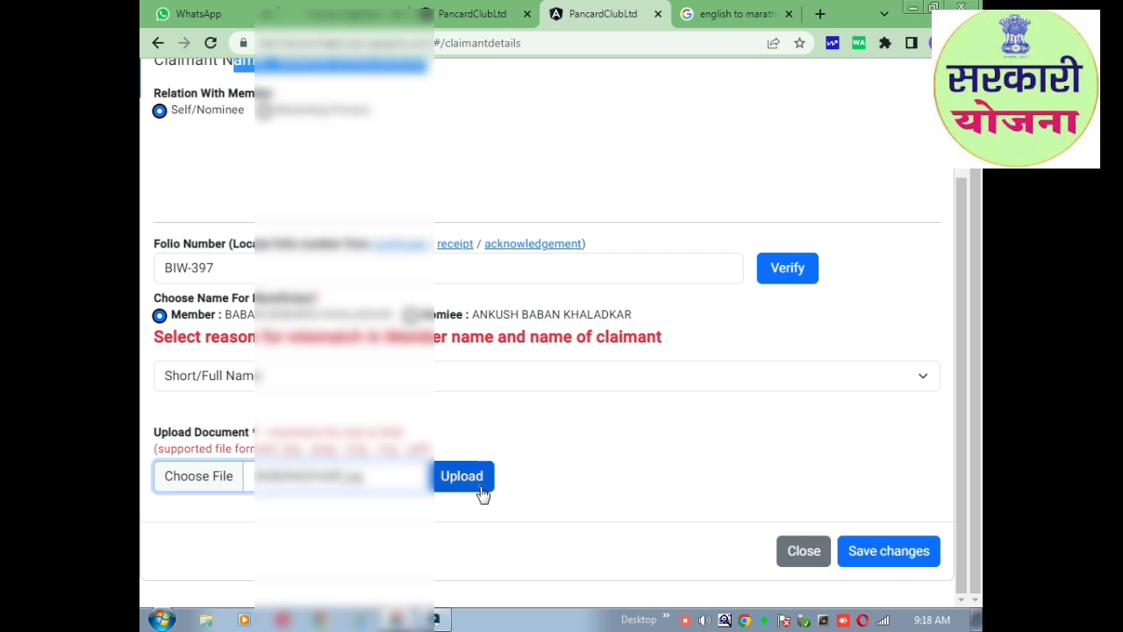
click(481, 484)
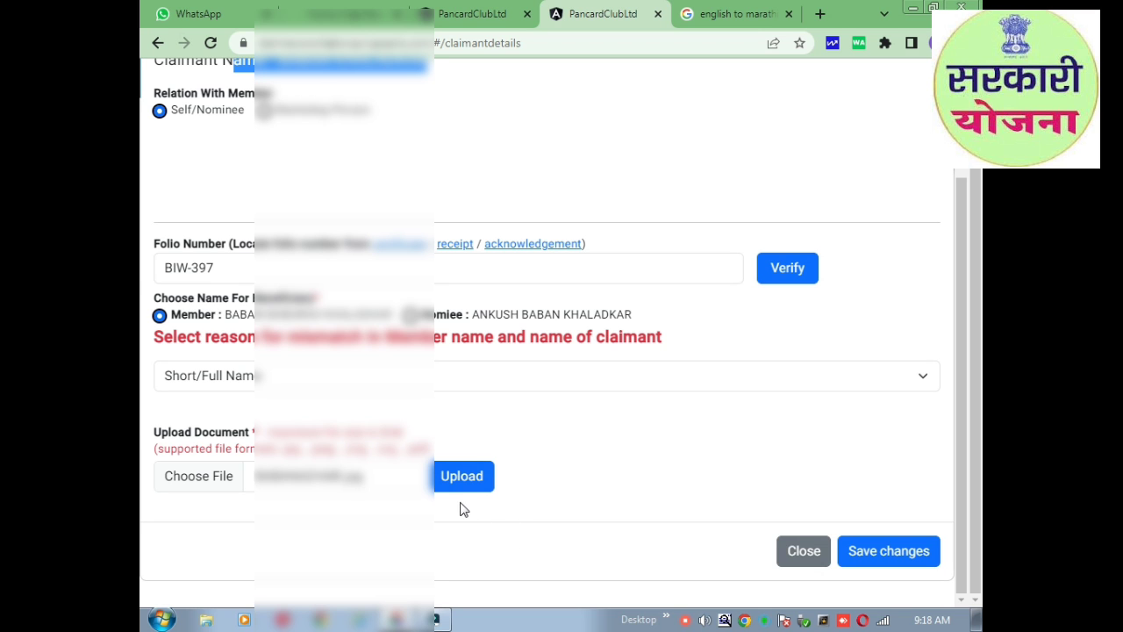
click(900, 549)
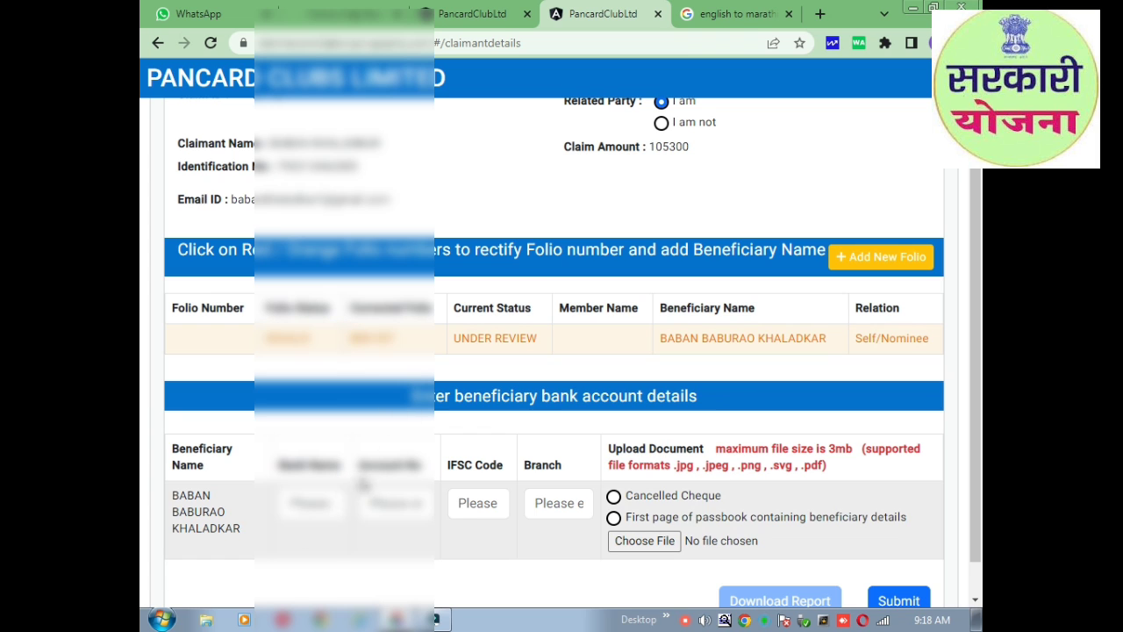
click(344, 344)
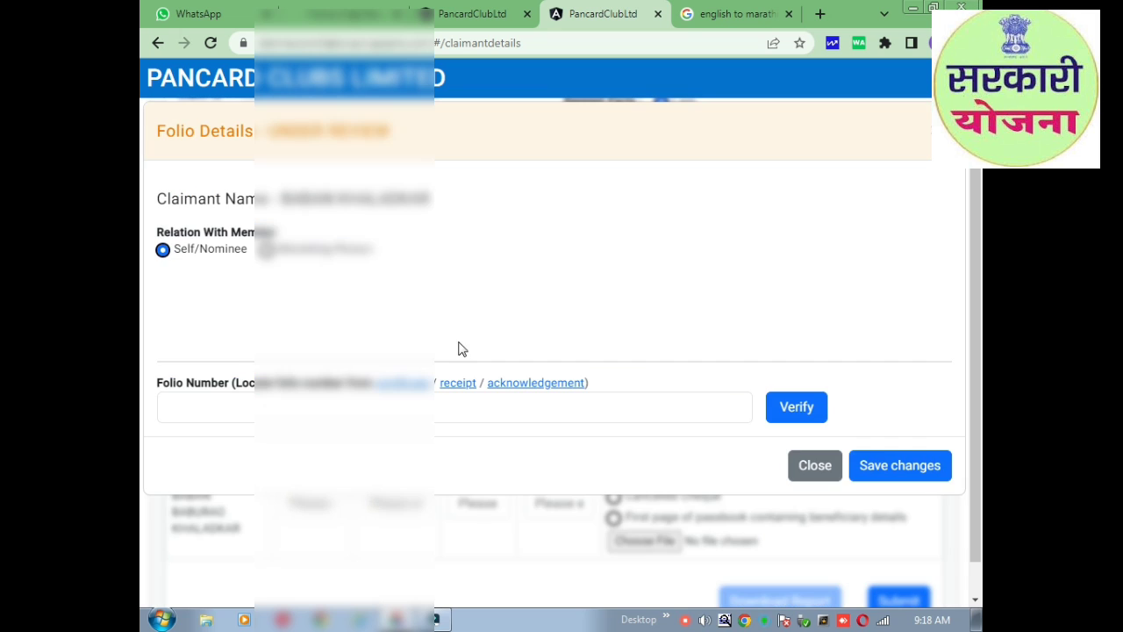
click(323, 407)
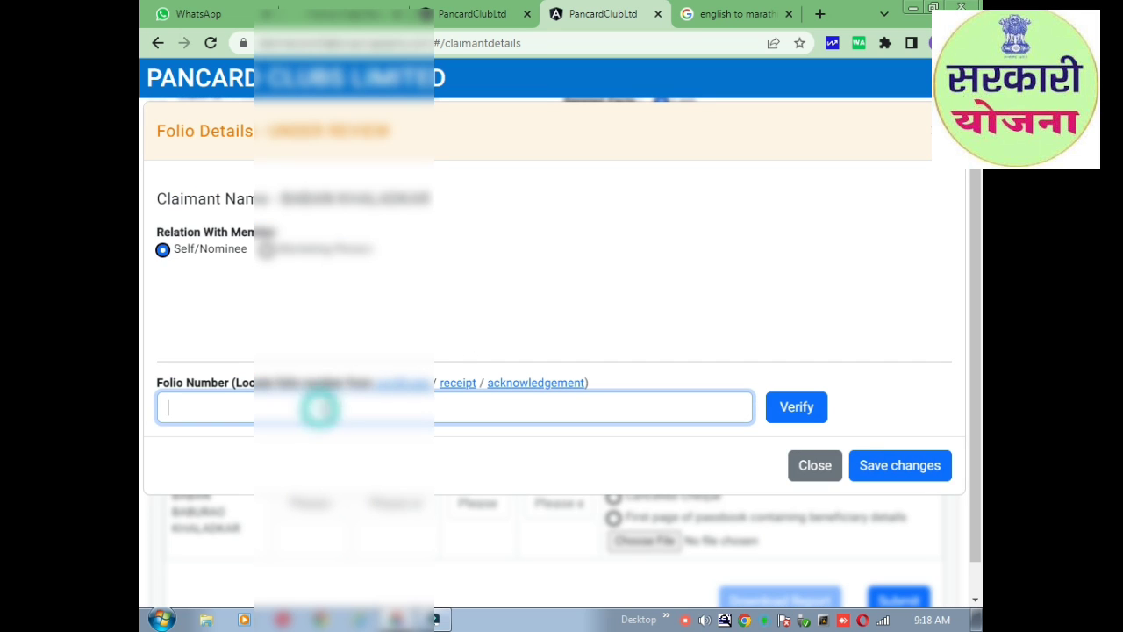
text(BI)
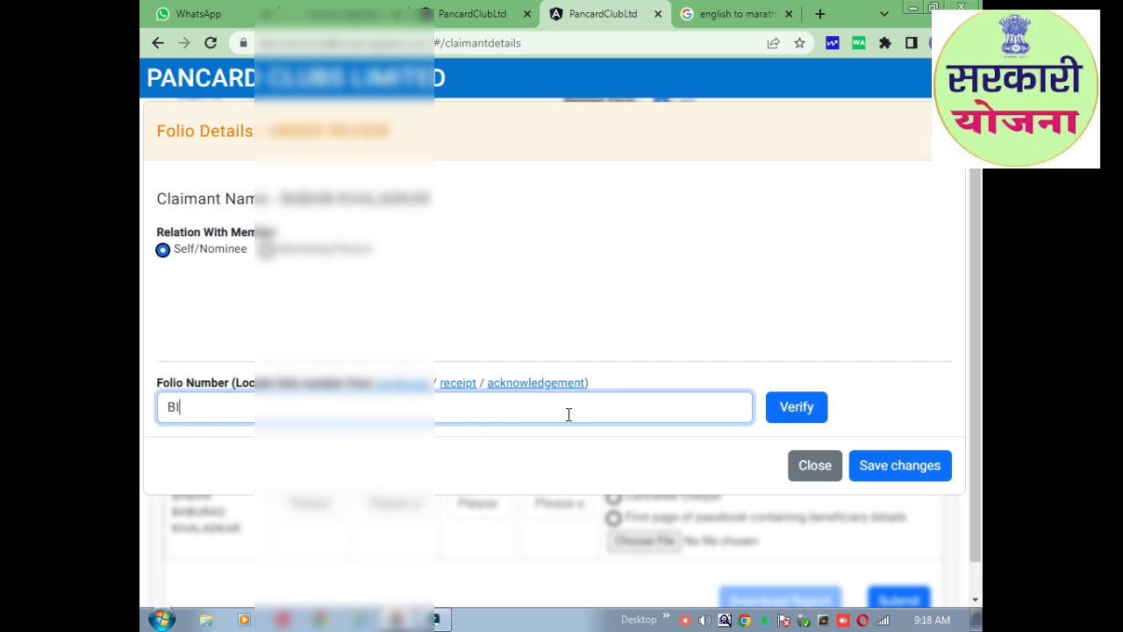
text(W)
click(814, 466)
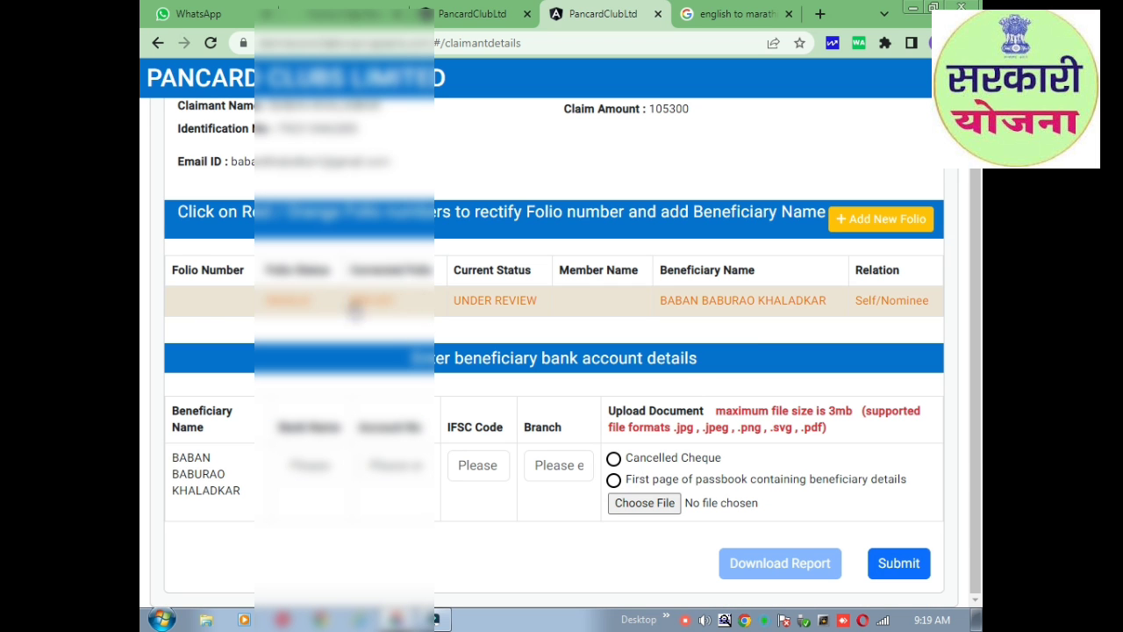
Start filling the beneficiary bank details, entering 'State Ba' as the bank name.
drag(175, 245, 907, 322)
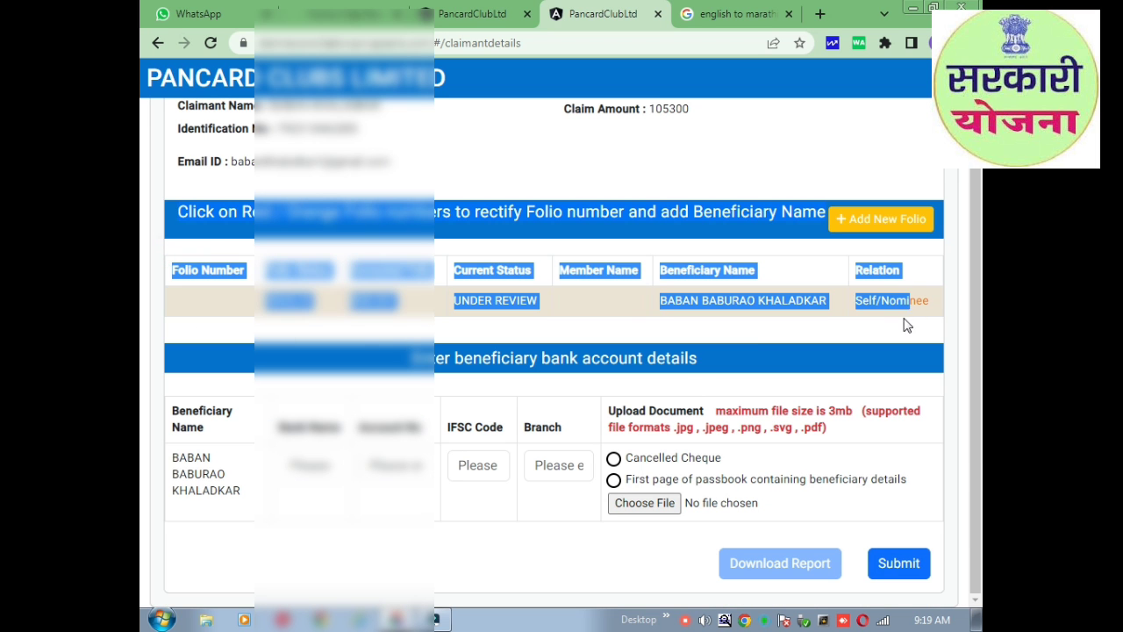
click(768, 400)
click(323, 466)
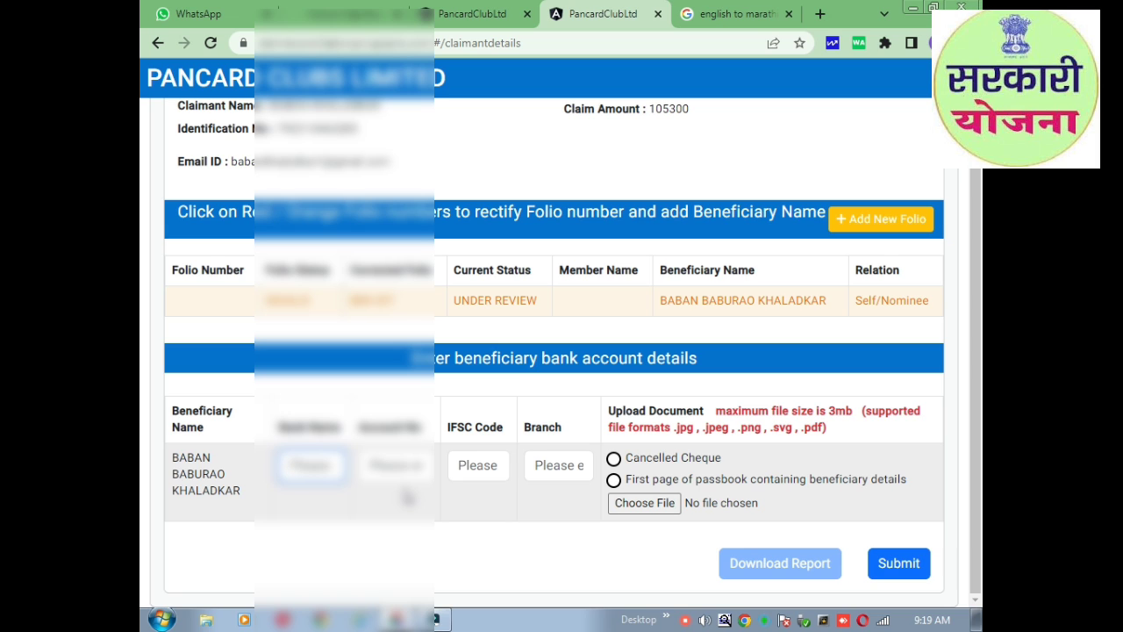
text(State Ba)
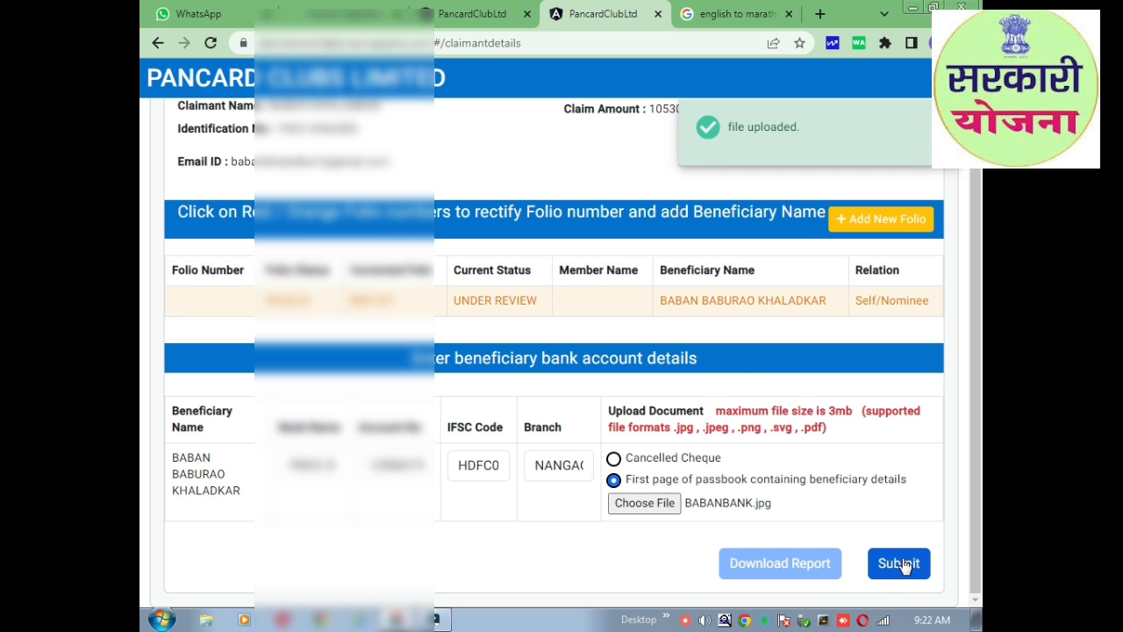
Submit the revised claim, confirm with Yes, and request the PDF report download.
click(904, 566)
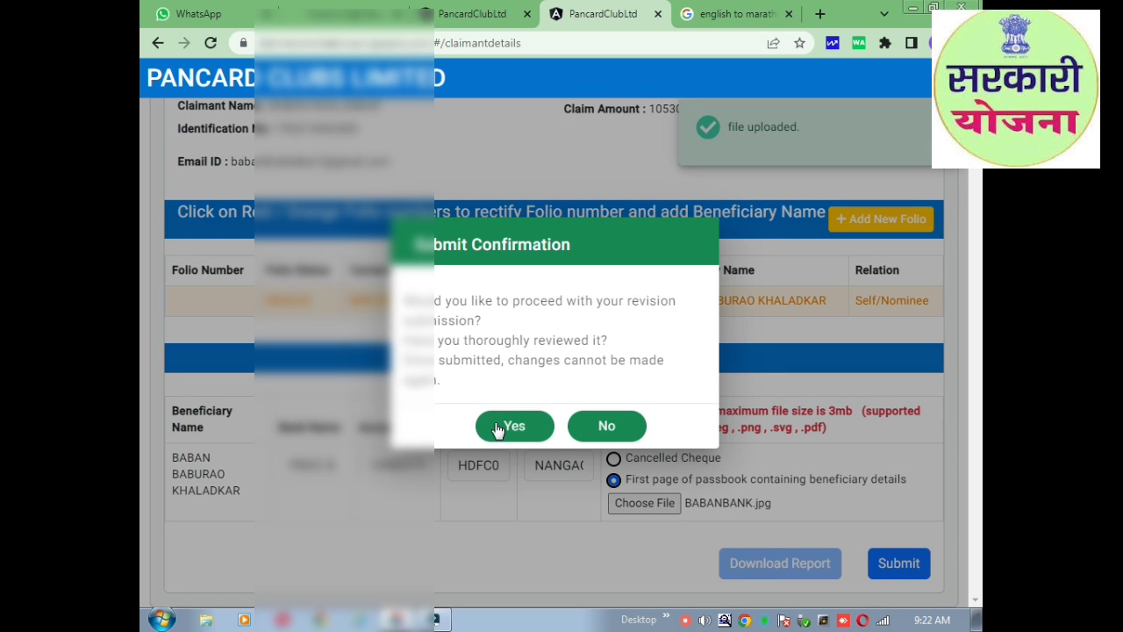
click(518, 434)
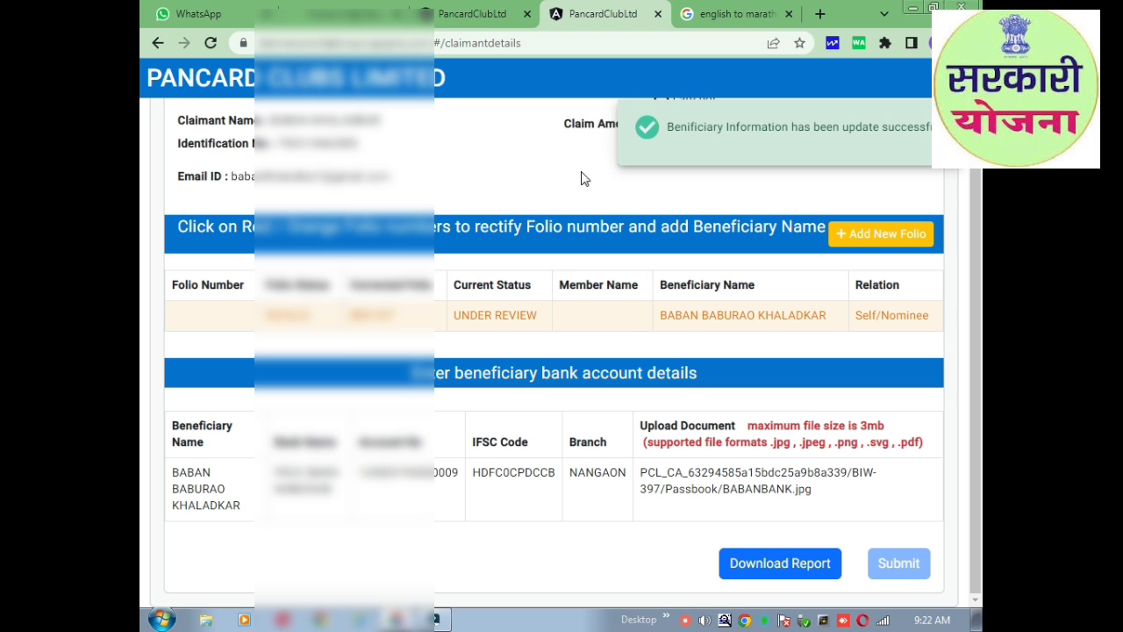
click(781, 565)
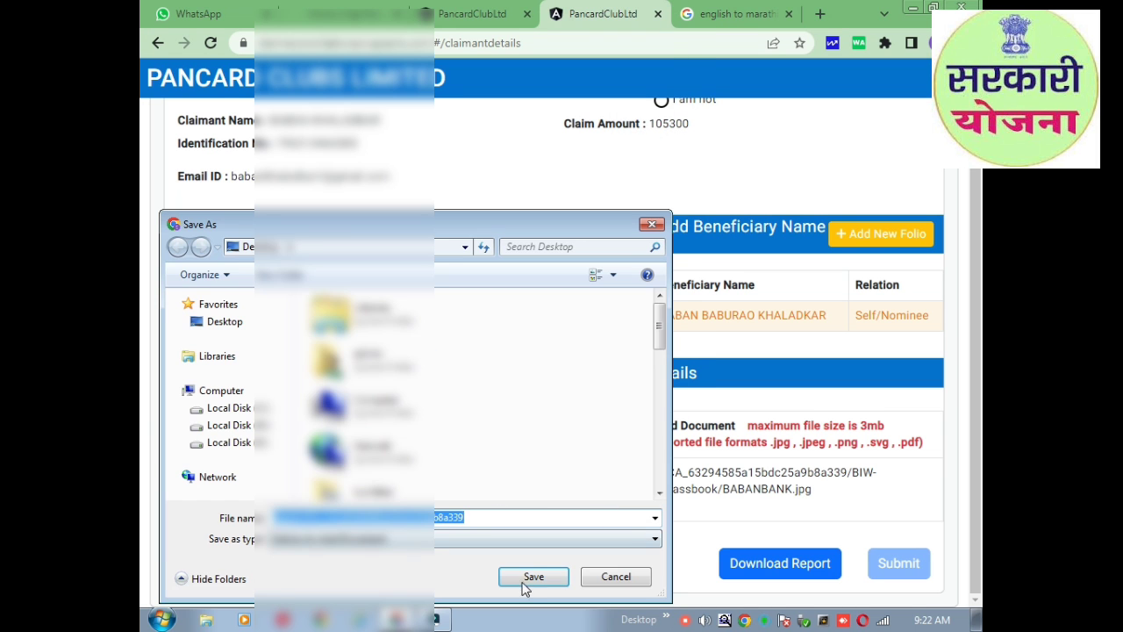
Save the claim report PDF and bring up the downloaded file's options.
click(531, 577)
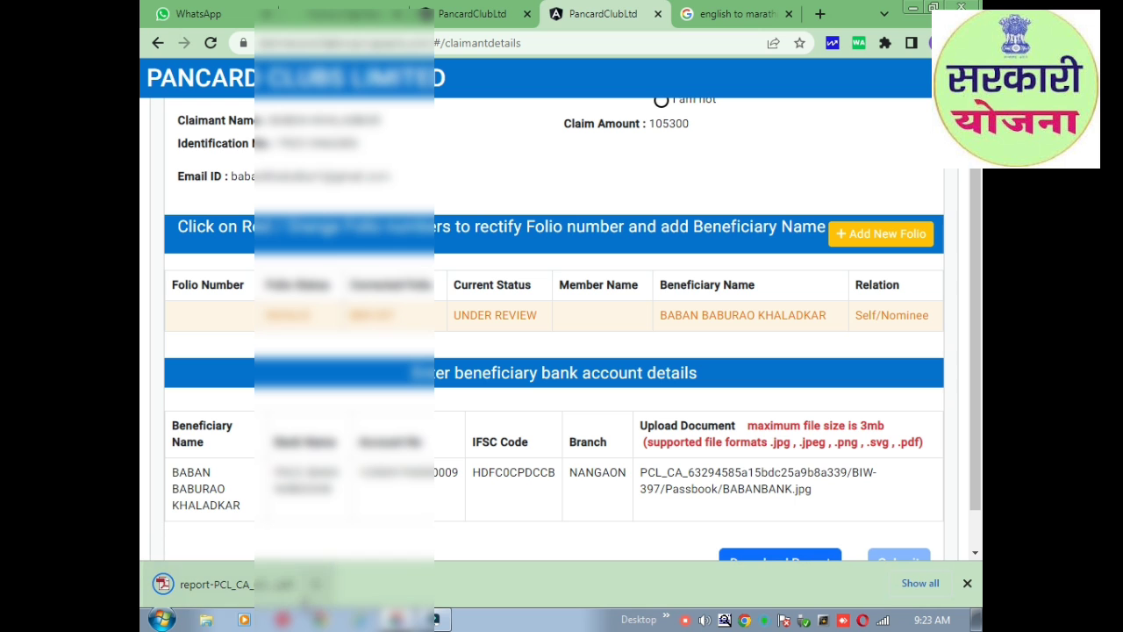
click(316, 584)
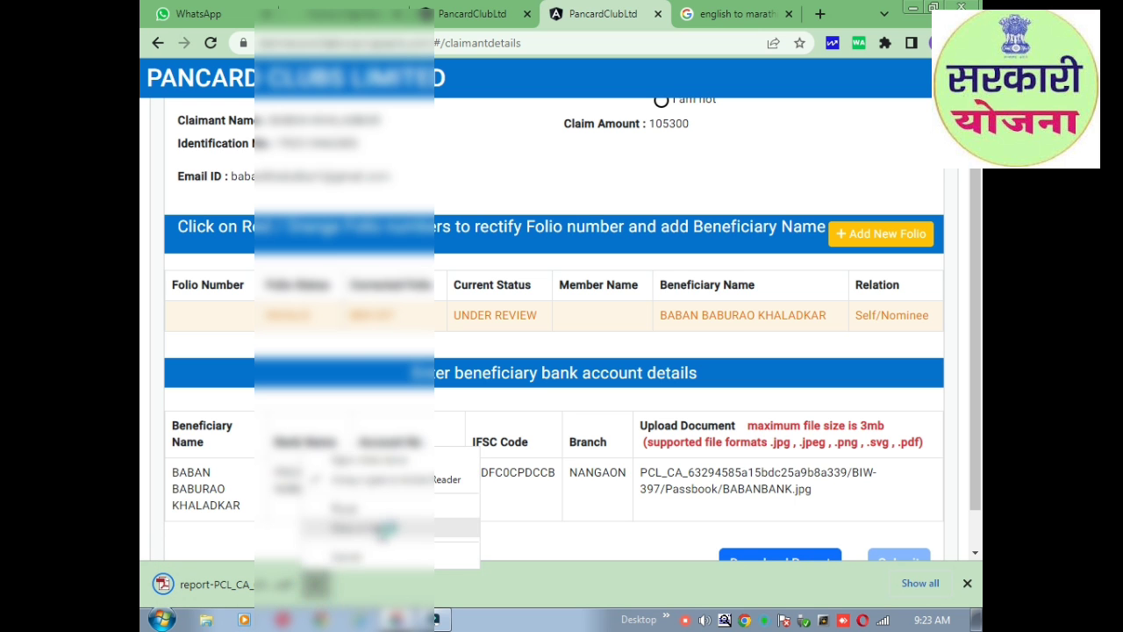
click(391, 524)
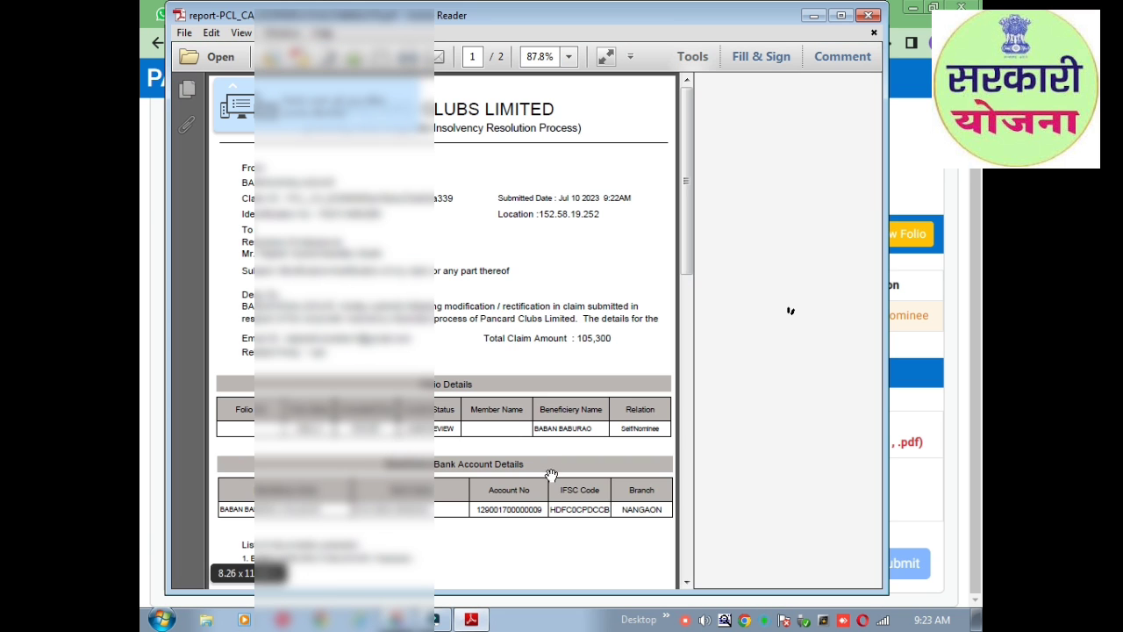
scroll(491, 388, down, 10)
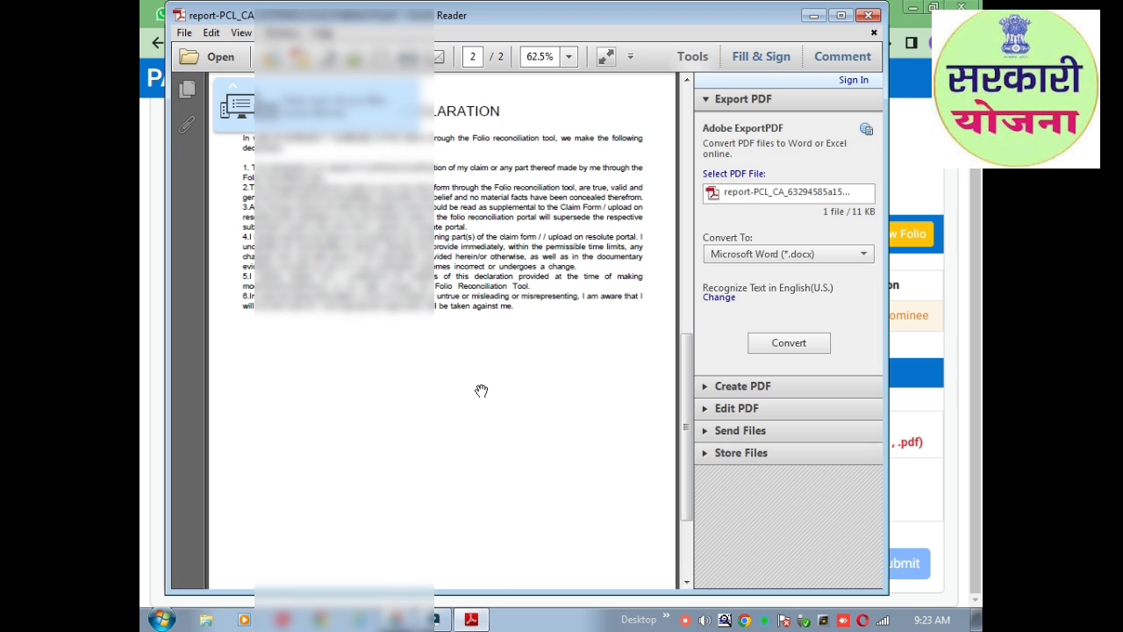
key(ctrl+p)
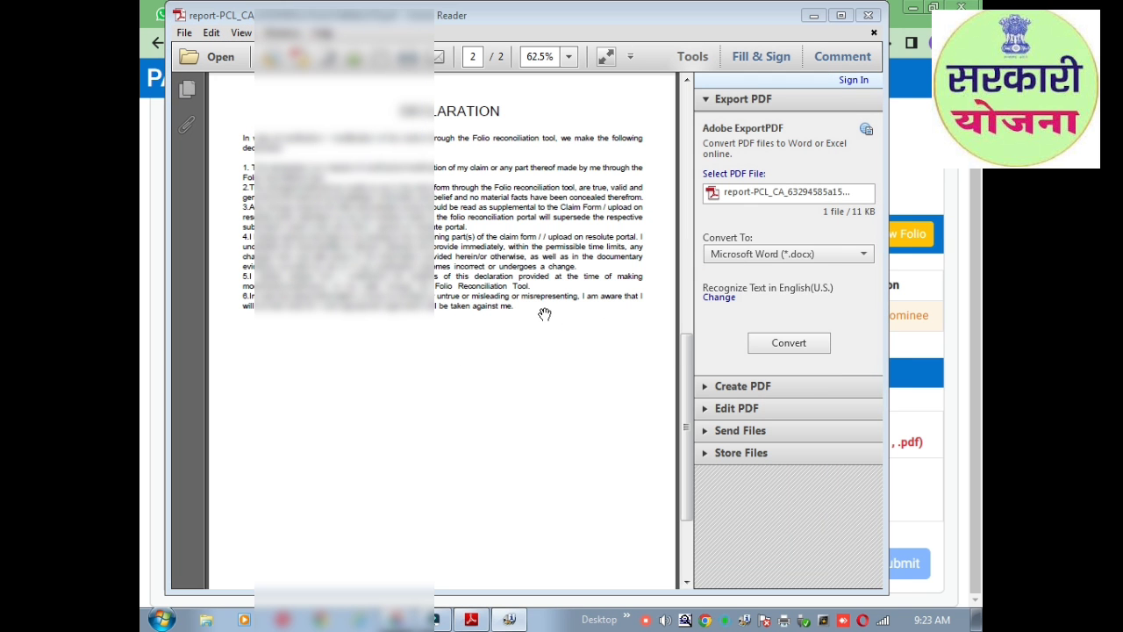
scroll(531, 338, up, 6)
scroll(531, 345, up, 3)
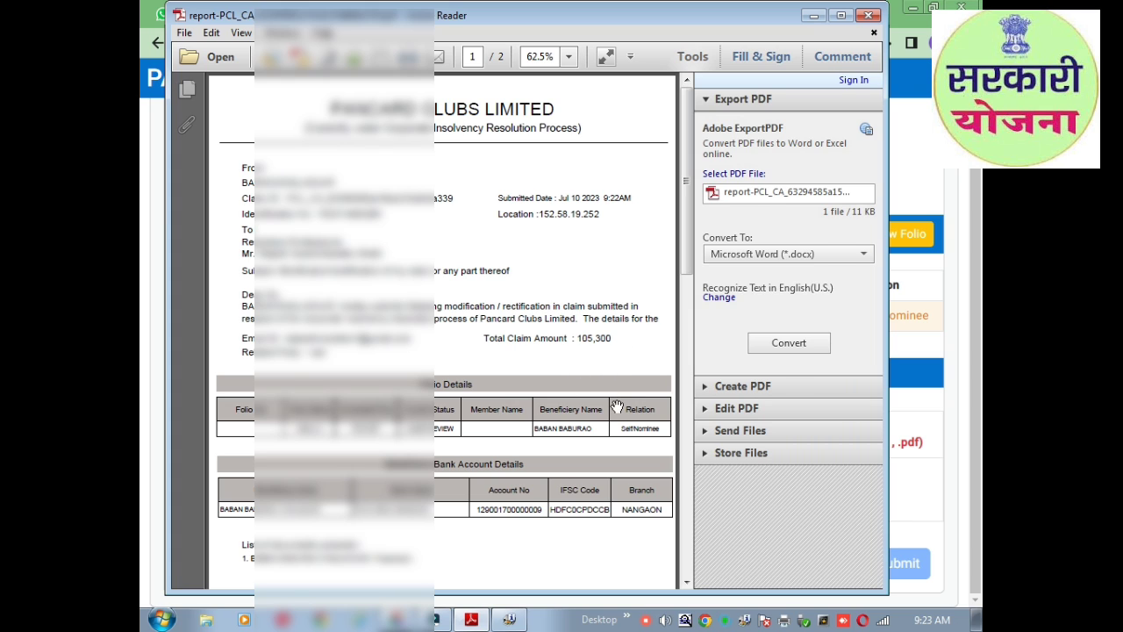
mouse_move(230, 573)
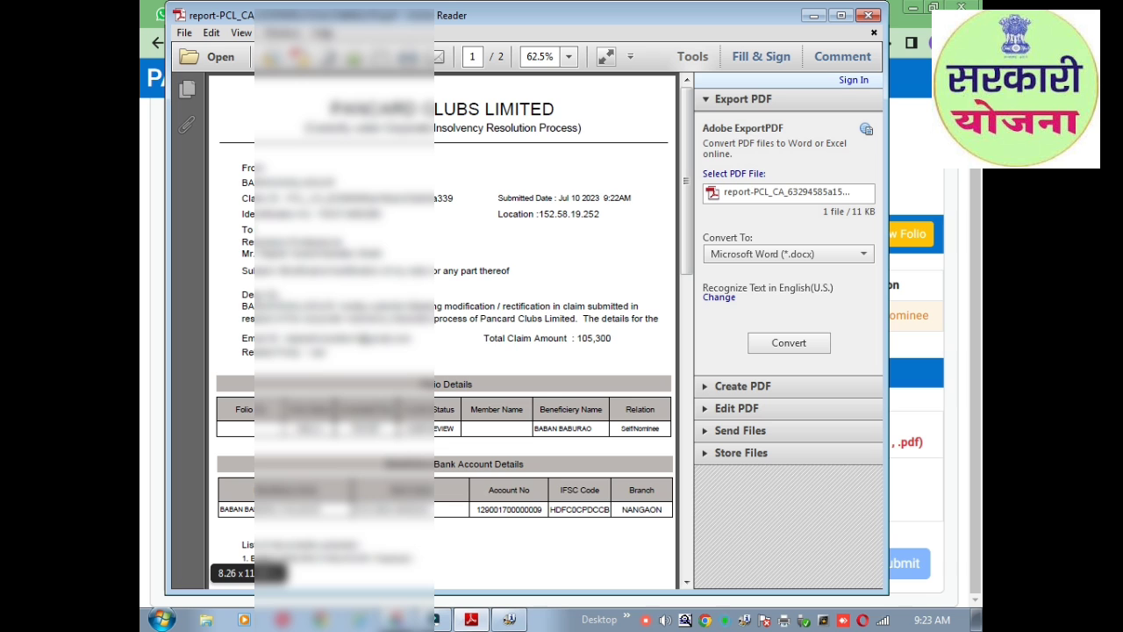
Close the report viewer and enter the claimant's e-mail address on the login page.
click(868, 15)
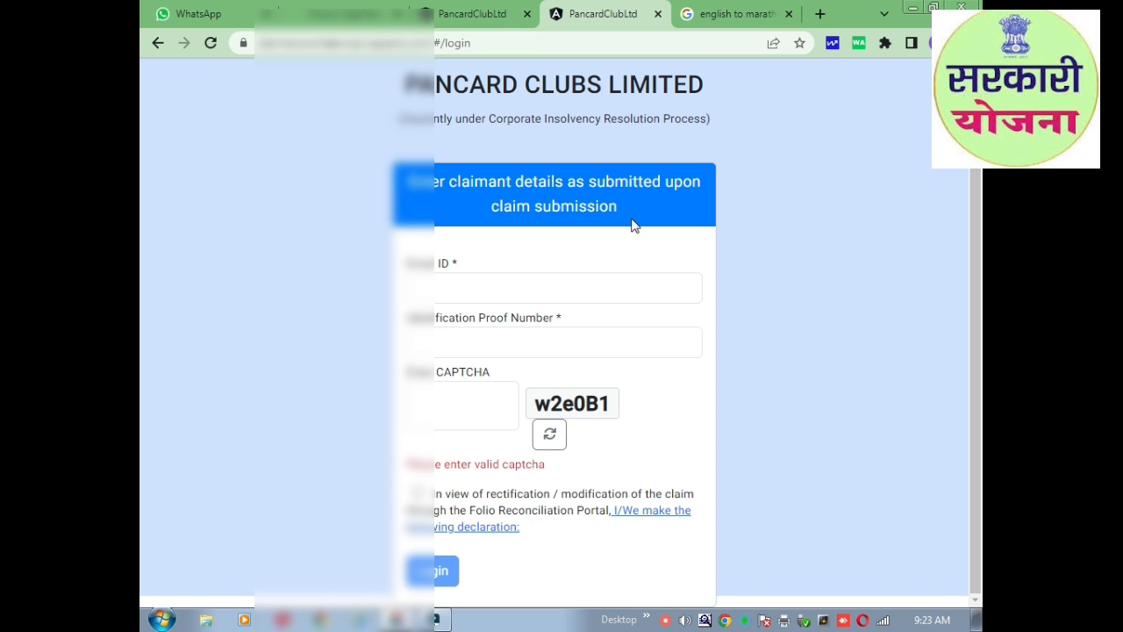
click(522, 287)
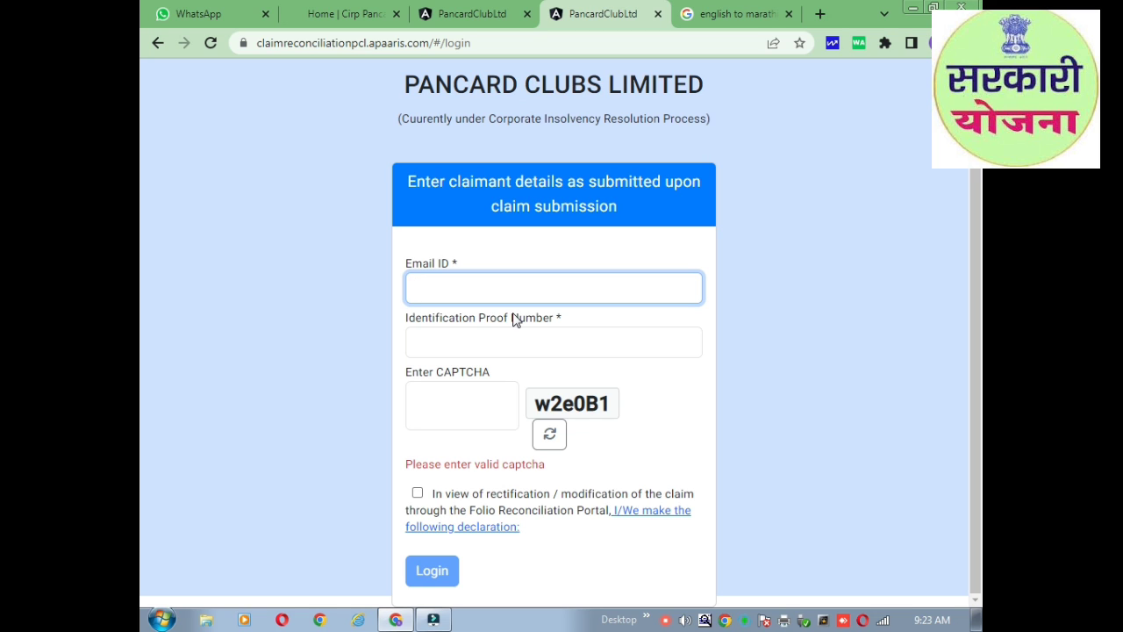
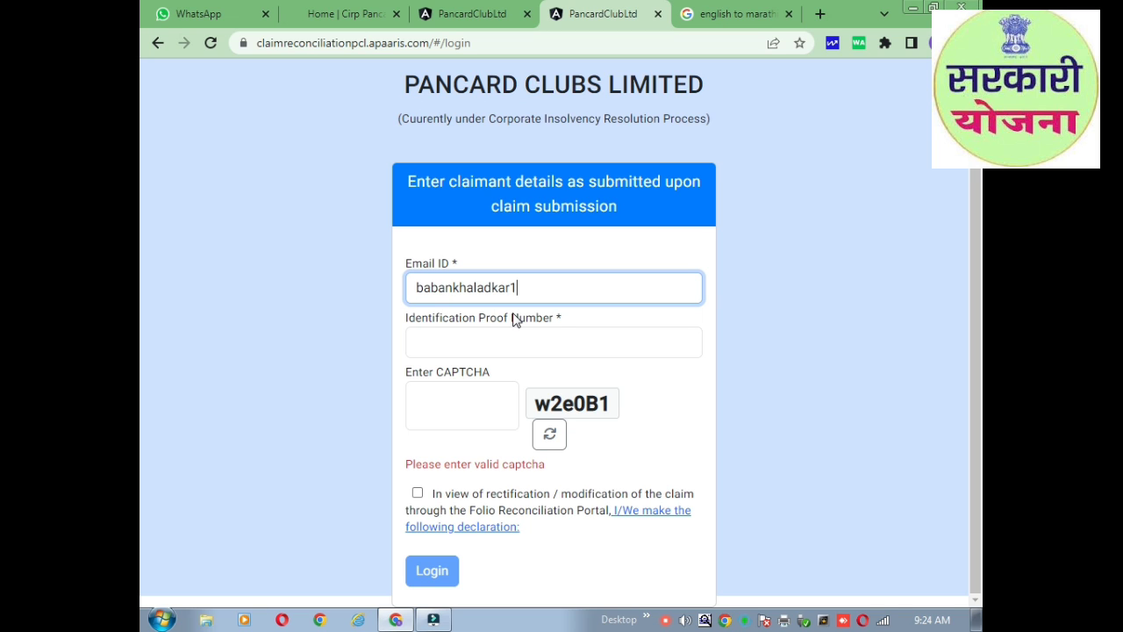
key(Tab)
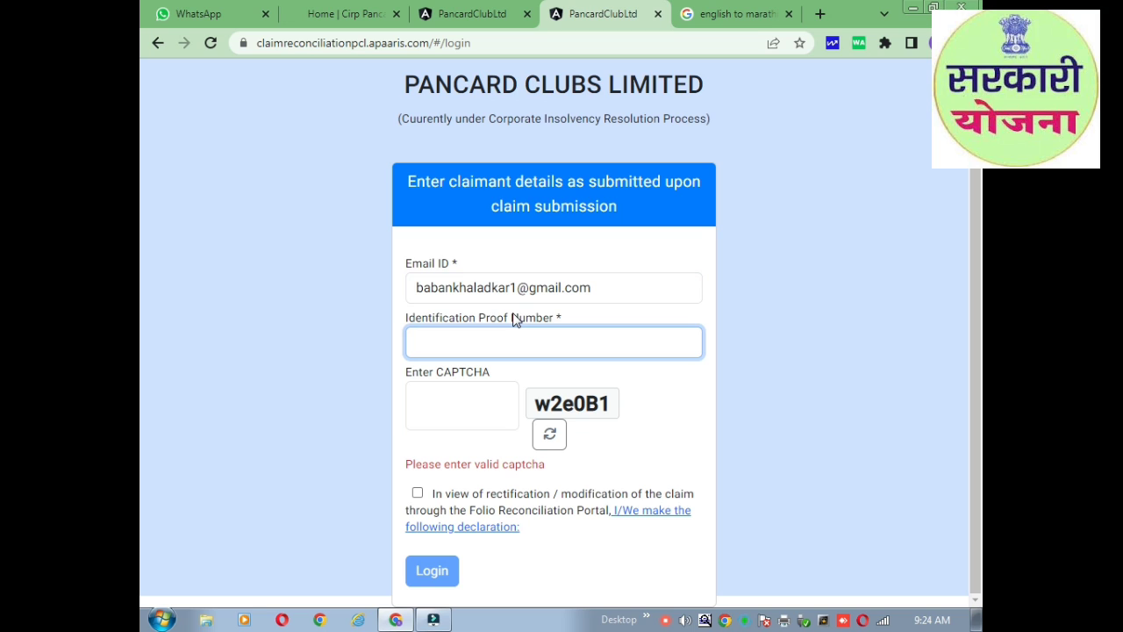